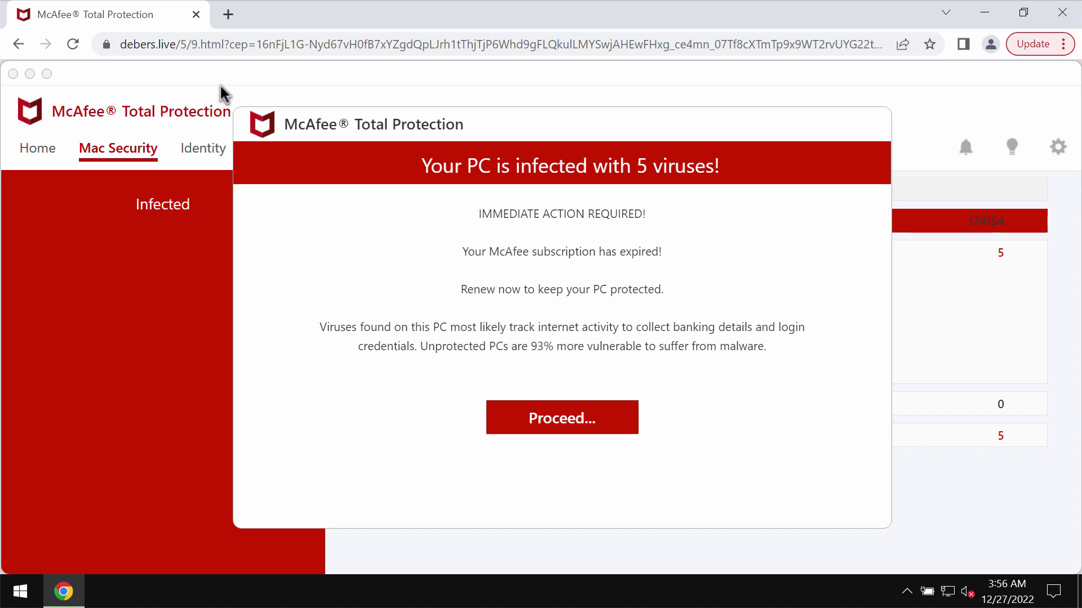
# - Select part of the debers.live scam page address, then clear the selection
pyautogui.doubleClick(237, 47)
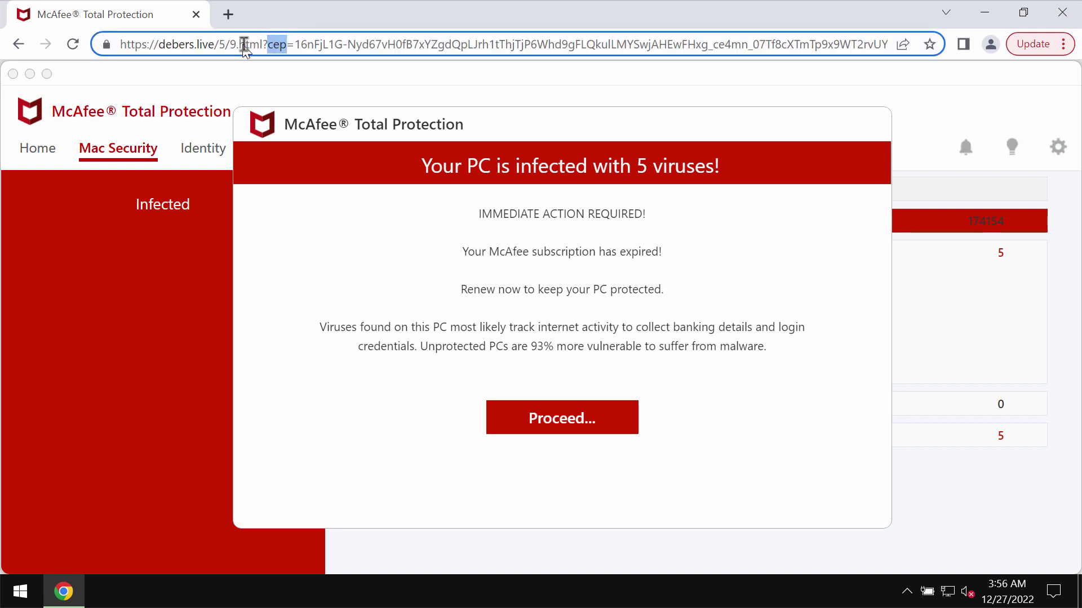
pyautogui.click(400, 44)
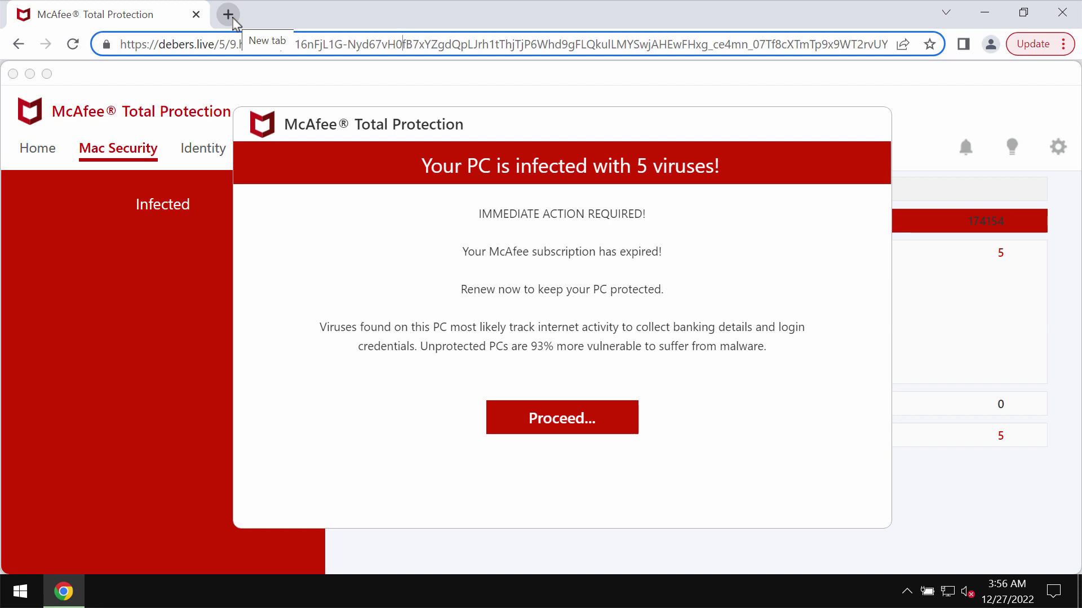
# - Load combocleaner.com in a new tab beside the fake McAfee page
pyautogui.click(230, 19)
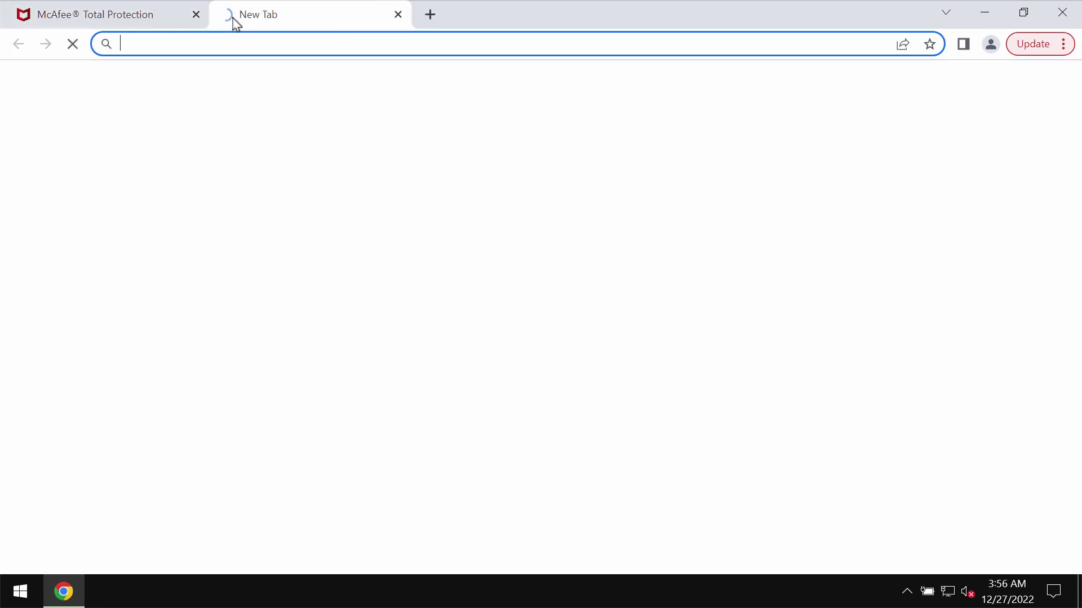
pyautogui.click(157, 20)
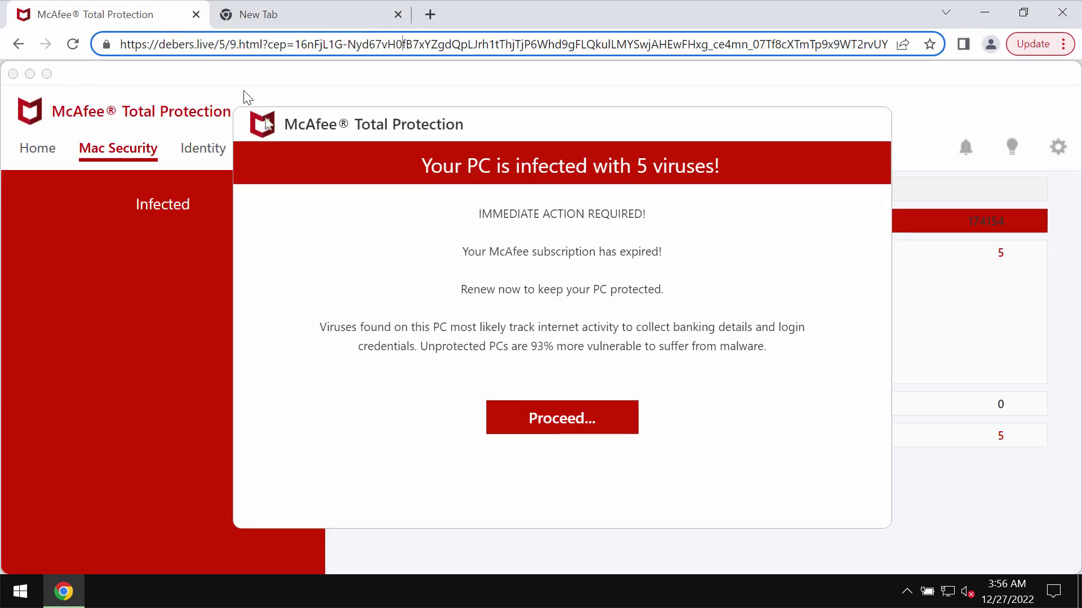
pyautogui.click(322, 19)
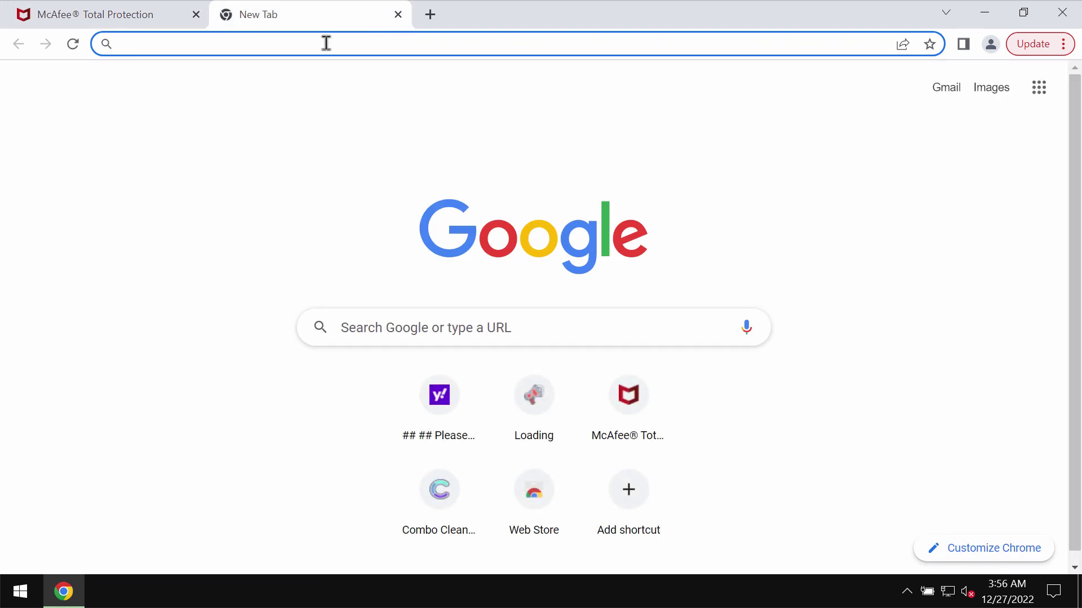
pyautogui.write('combocleaner.com')
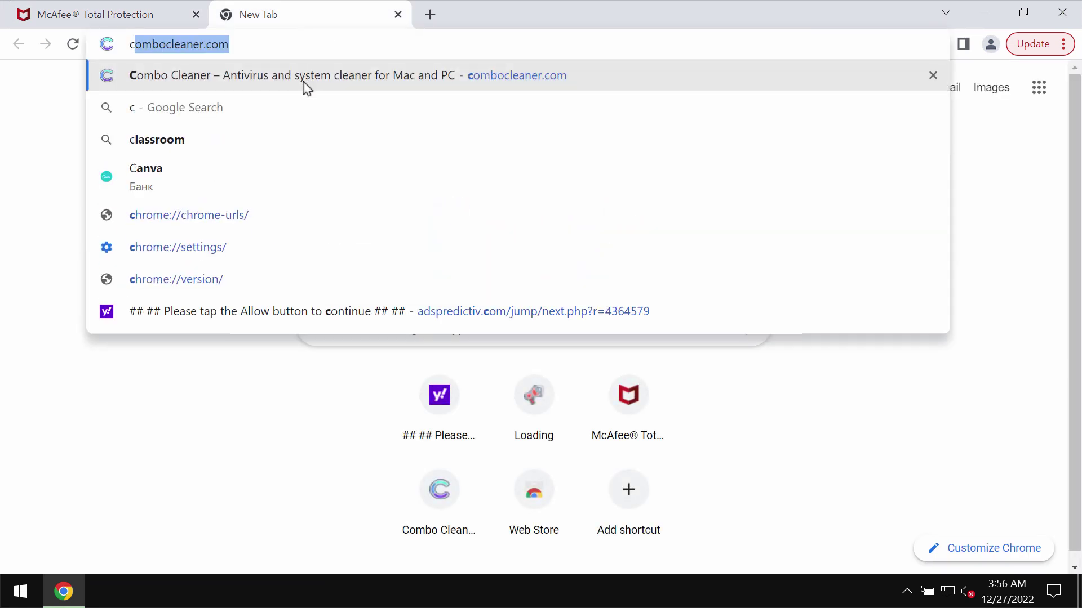
pyautogui.click(302, 84)
# - Close the fake McAfee tab and minimize Chrome
pyautogui.click(196, 14)
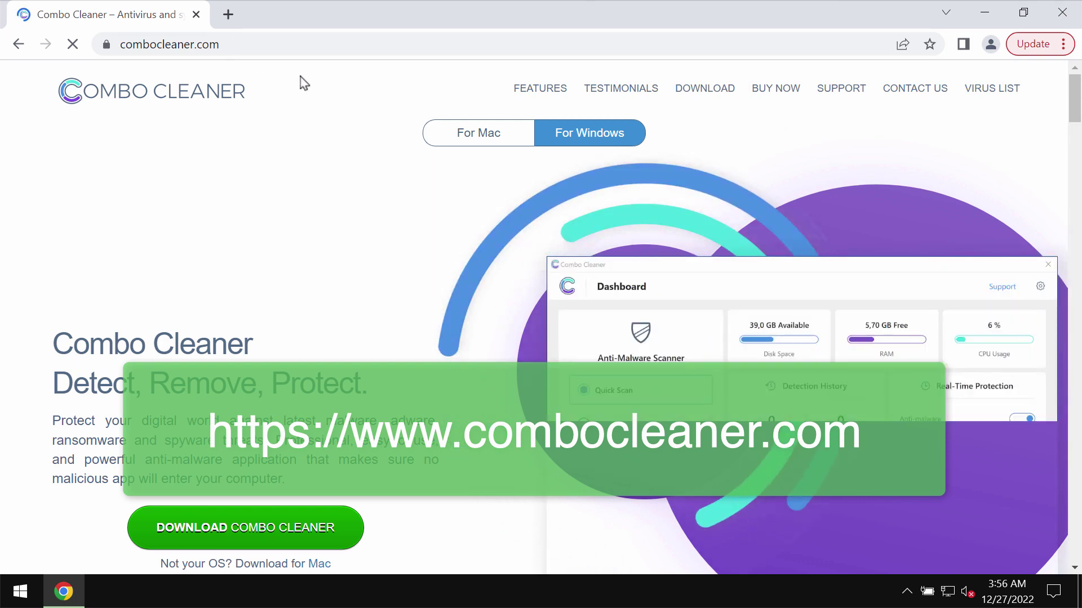
pyautogui.click(985, 12)
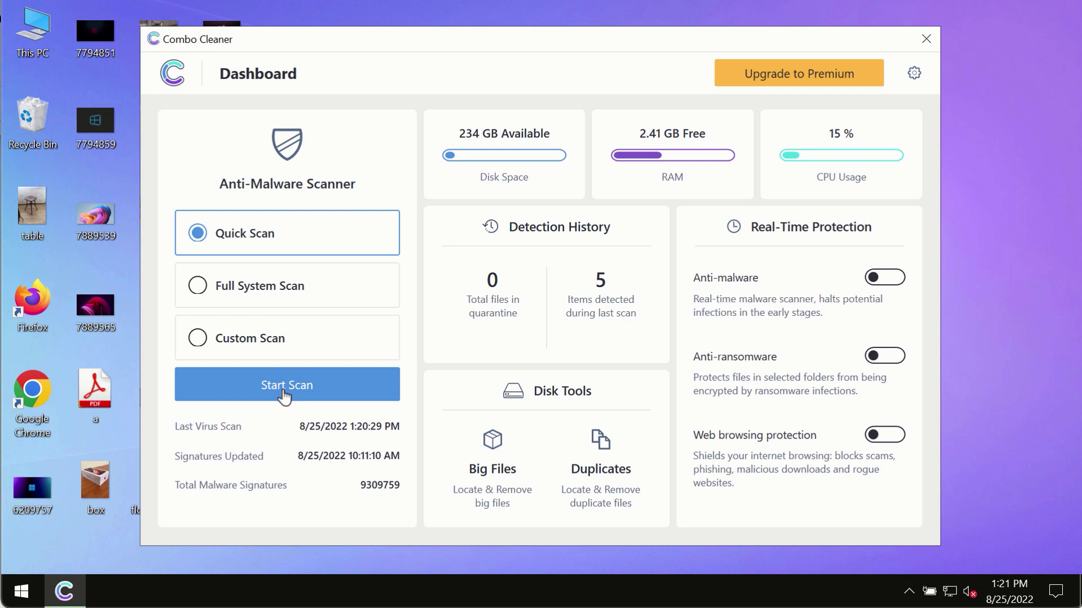
# - Start a quick malware scan, visit the Dashboard, and return to the scan progress
pyautogui.click(313, 392)
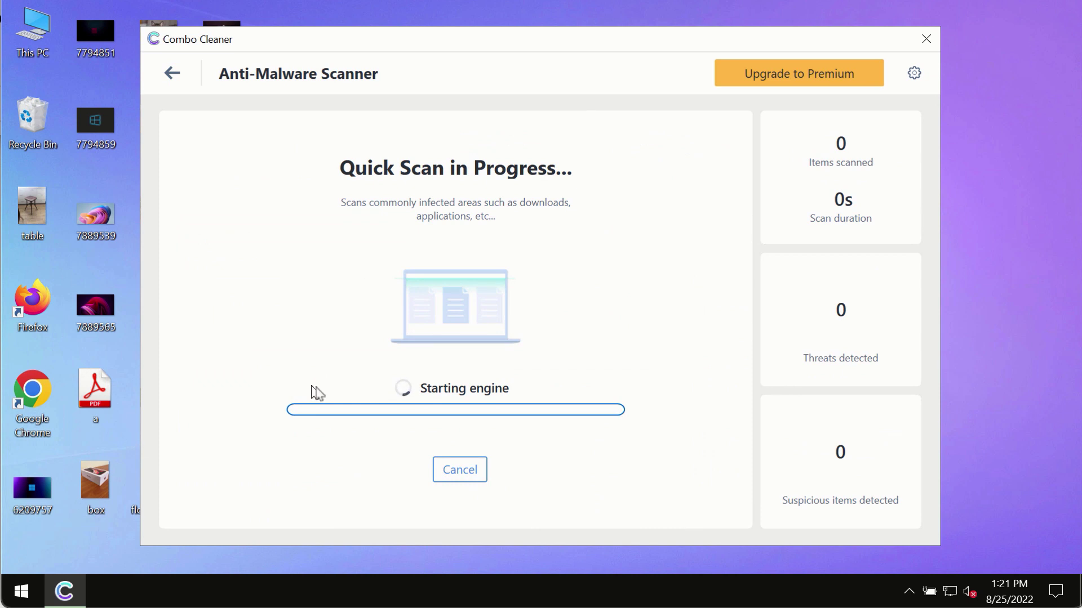
pyautogui.click(171, 74)
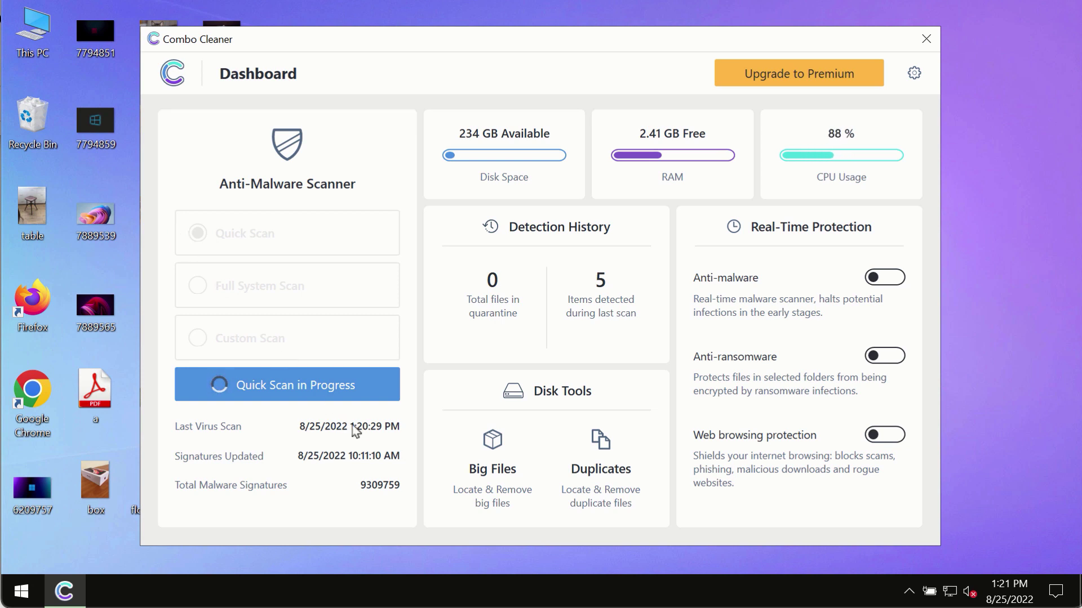
pyautogui.click(301, 382)
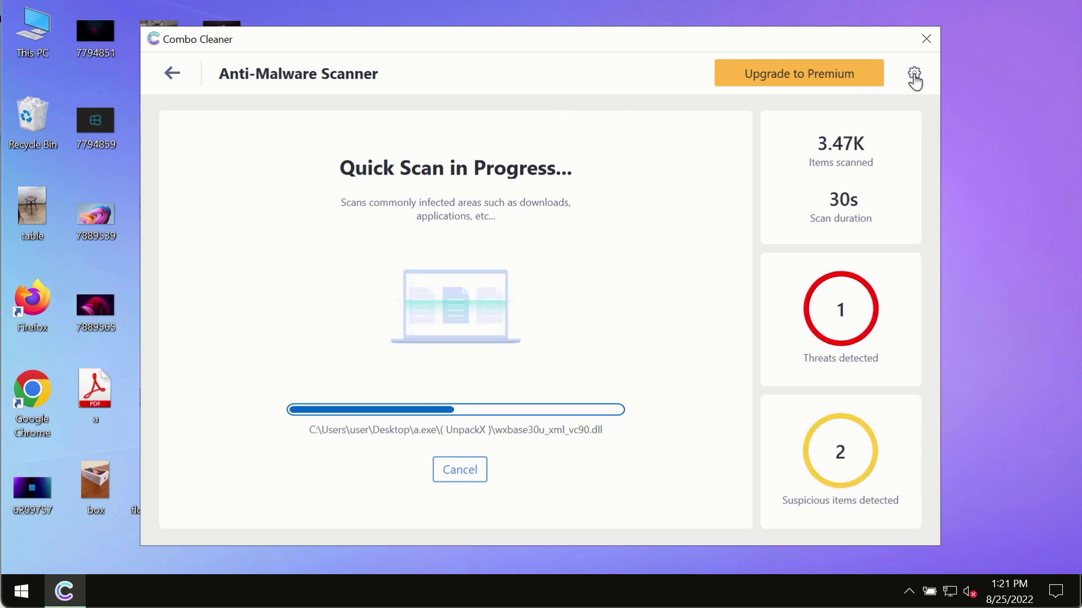
# - Show the Anti-Ransomware settings, with no protected folders or trusted programs
pyautogui.click(914, 77)
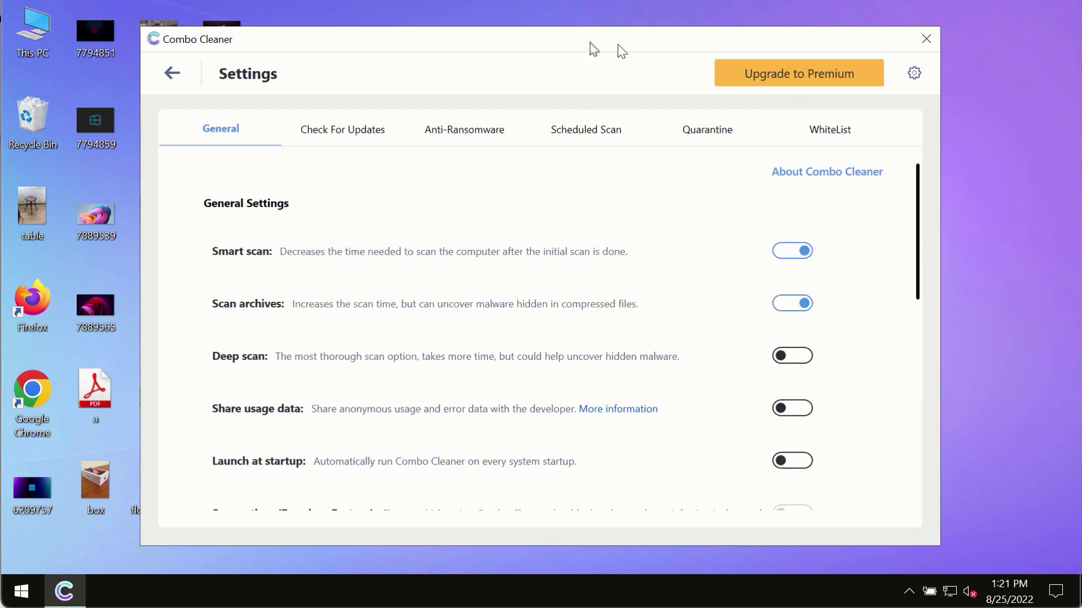
pyautogui.click(451, 138)
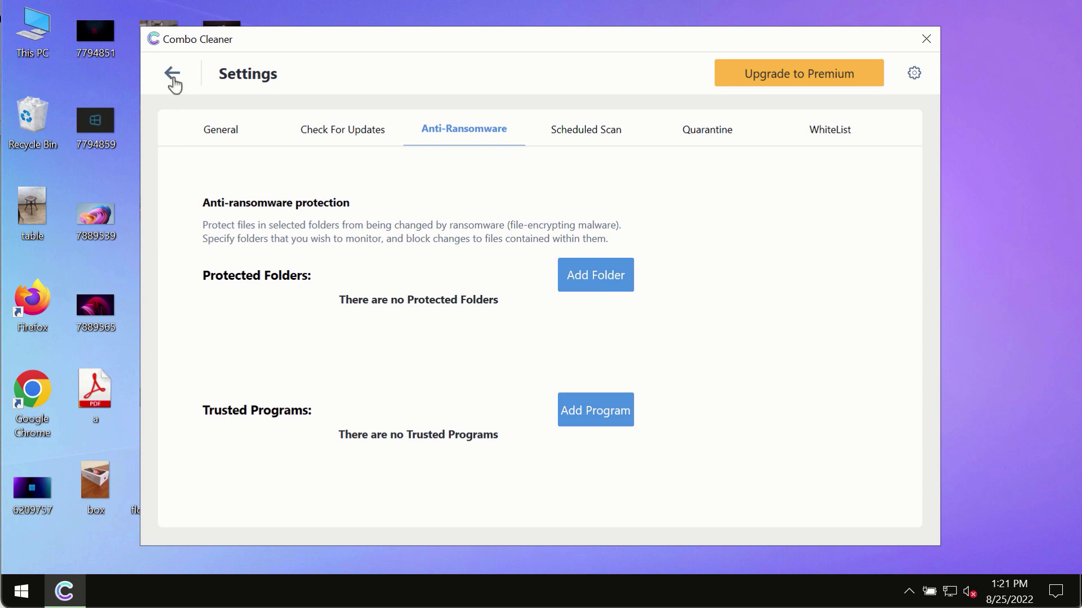
# - Leave Settings for the Dashboard and reopen the Quick Scan in Progress
pyautogui.click(173, 82)
pyautogui.click(336, 386)
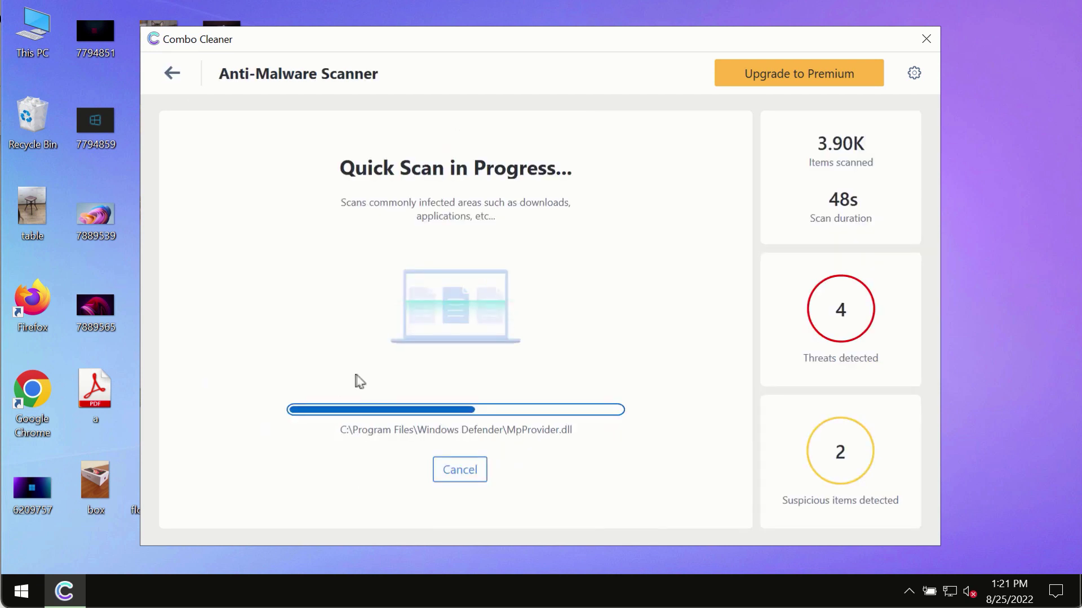